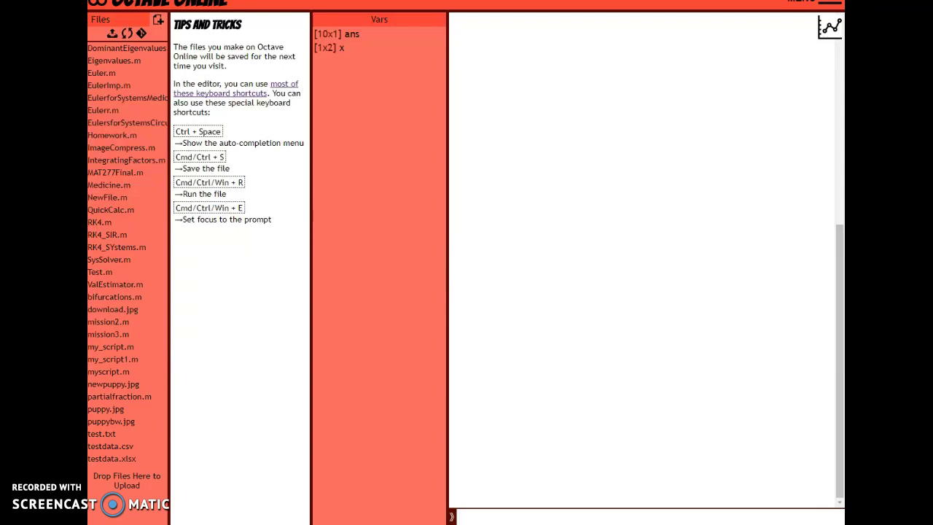
Clear all workspace variables with clear, then wipe the console with clc
text(clear)
key(Return)
text(clc)
key(Return)
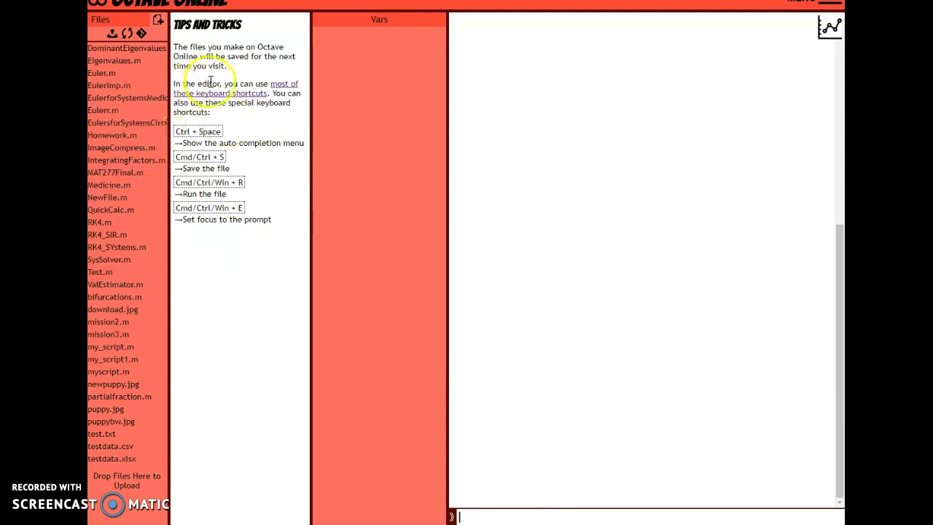
Upload People.csv from the Desktop and open it, pointing out the Height column heading
click(113, 34)
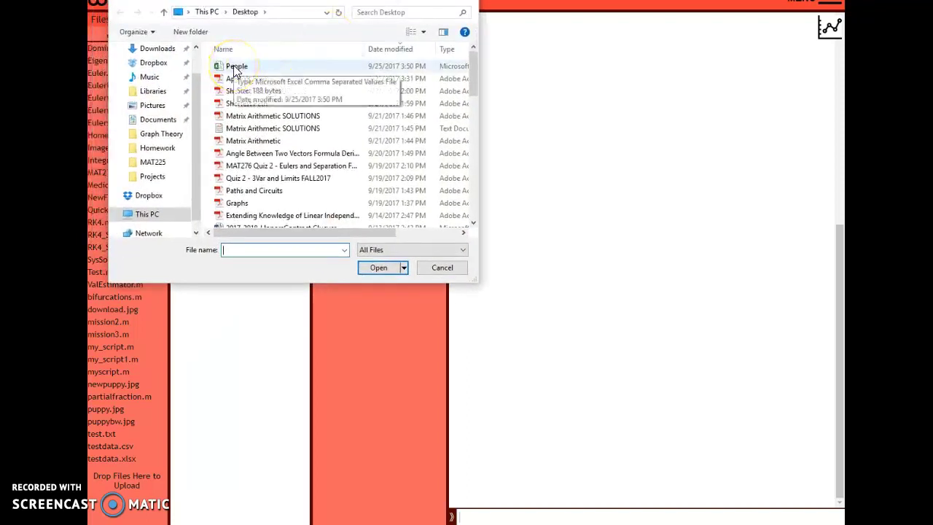
double_click(236, 67)
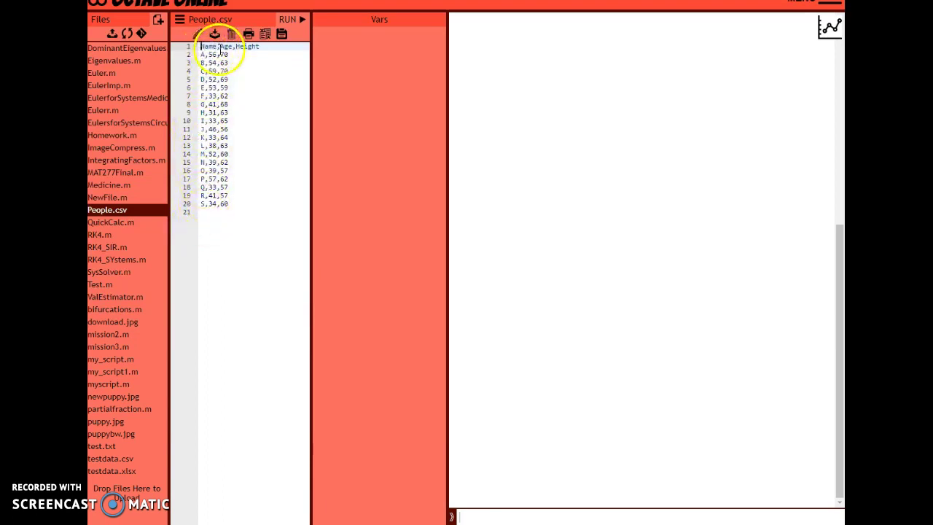
drag(237, 47, 261, 47)
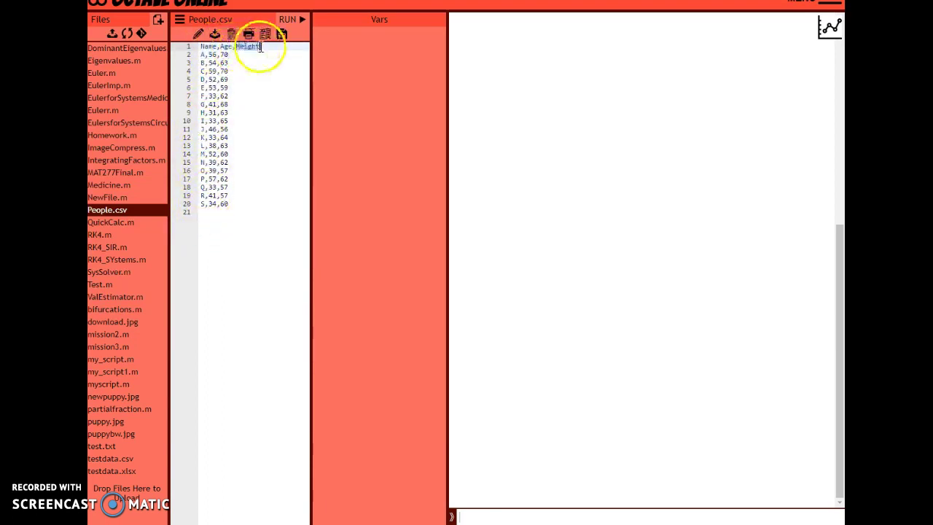
click(223, 78)
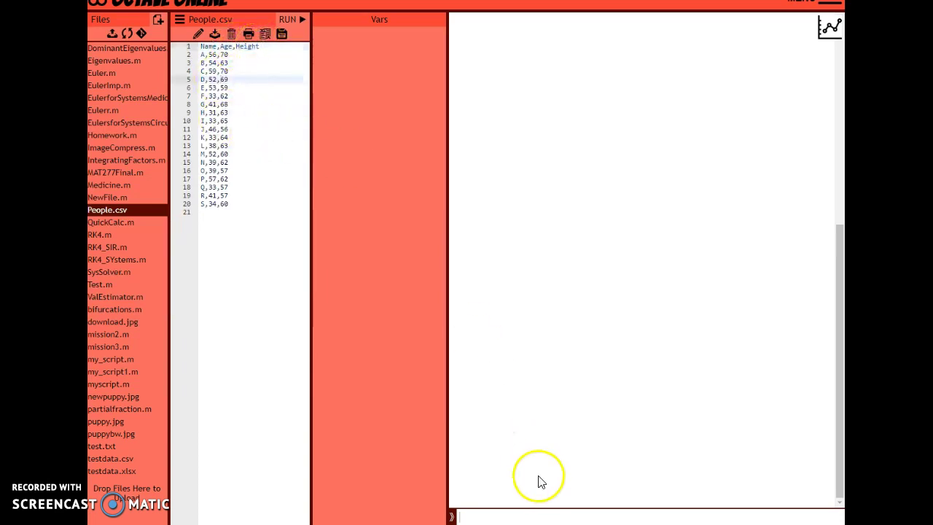
Run A=xlsread('People.csv') to load the file into a 20x3 matrix A
click(619, 500)
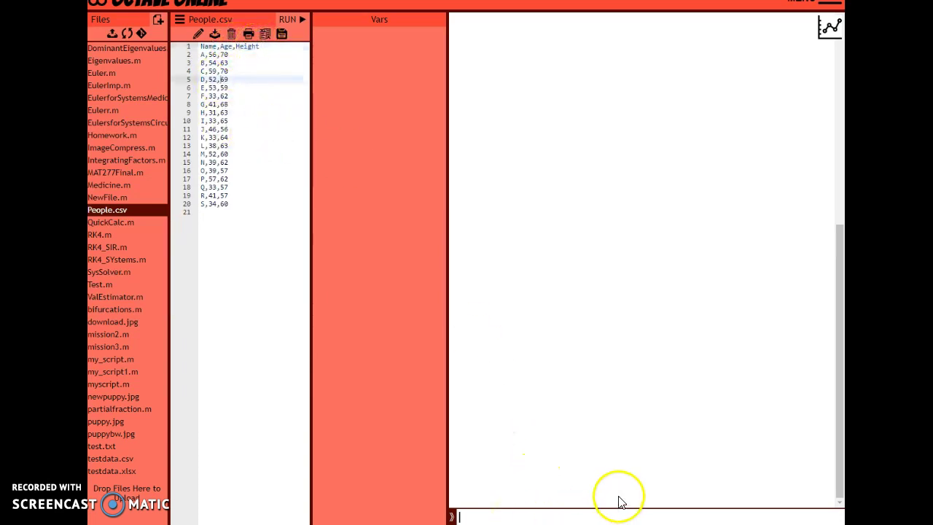
text(x1)
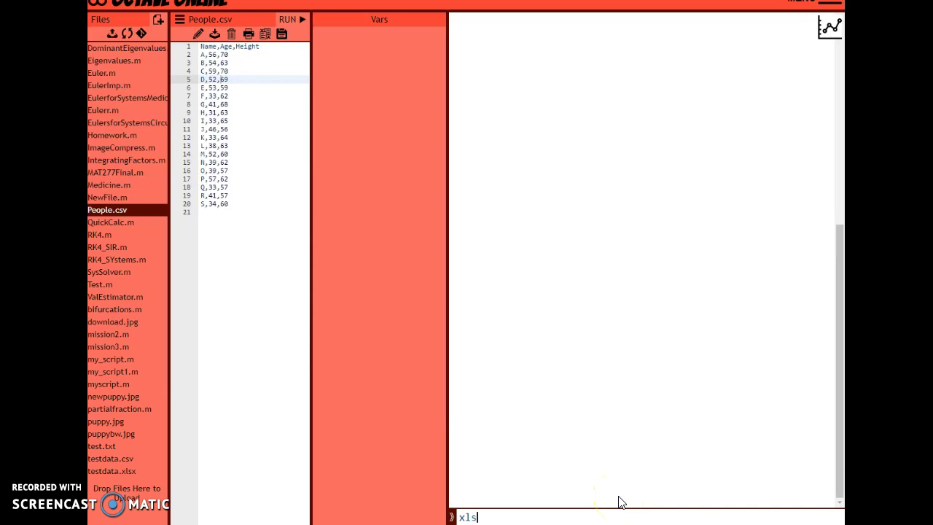
text(sread()
text('Peopel)
key(BackSpace)
key(BackSpace)
text(le.csv'))
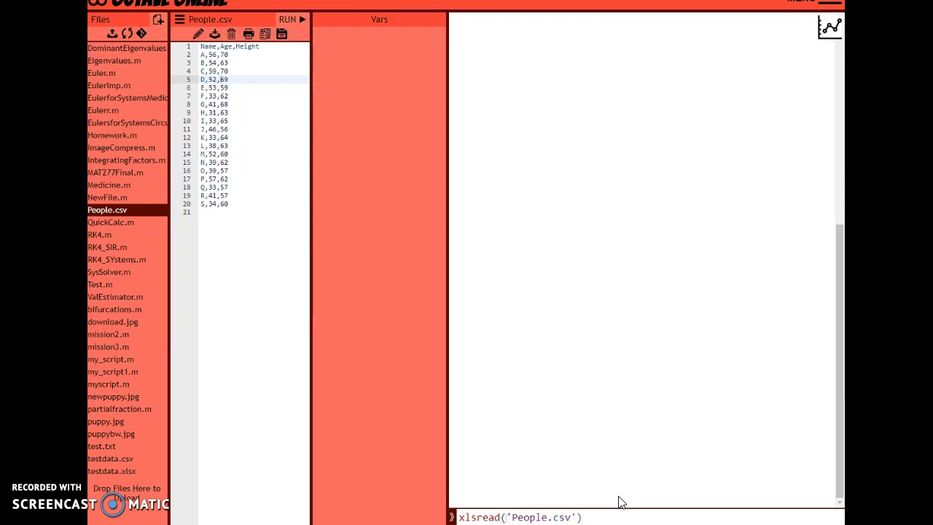
key(Home)
text(A=)
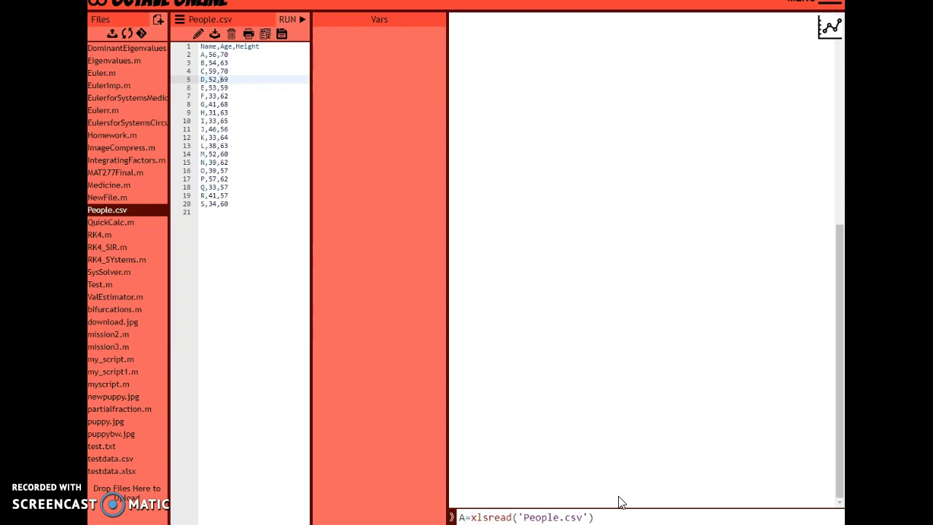
key(Return)
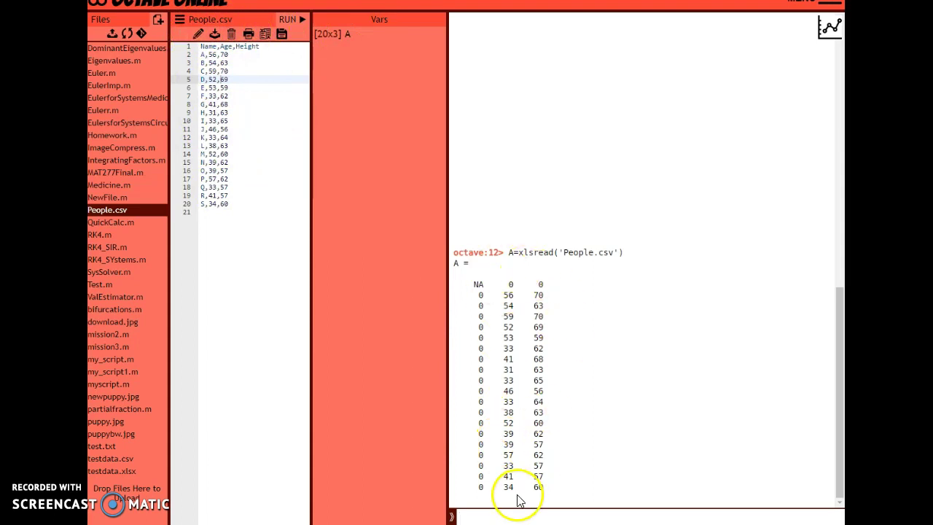
drag(476, 285, 548, 292)
click(499, 306)
drag(475, 285, 547, 290)
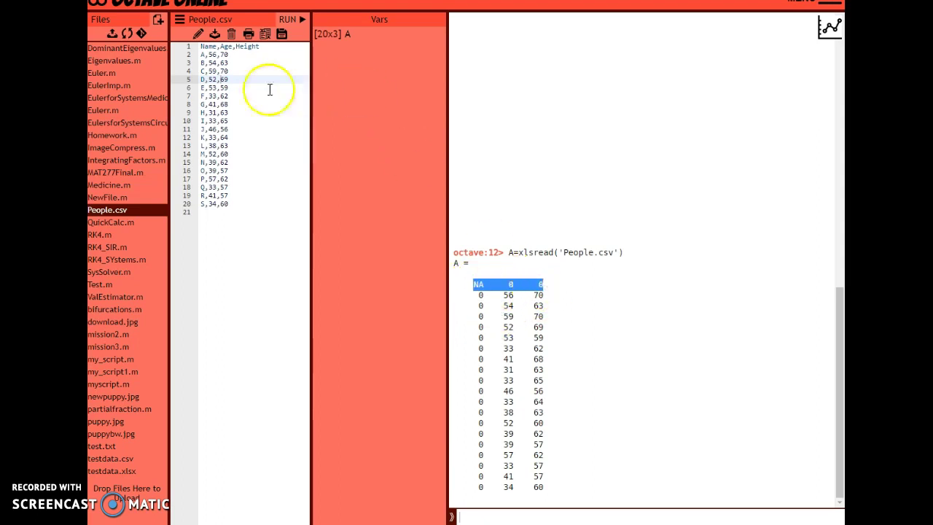
click(481, 286)
drag(481, 287, 483, 488)
click(496, 358)
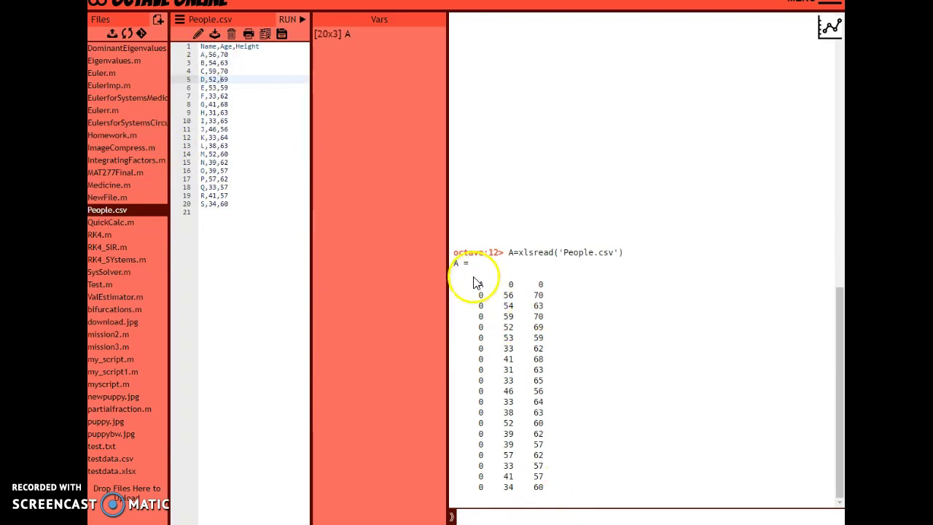
drag(469, 284, 559, 291)
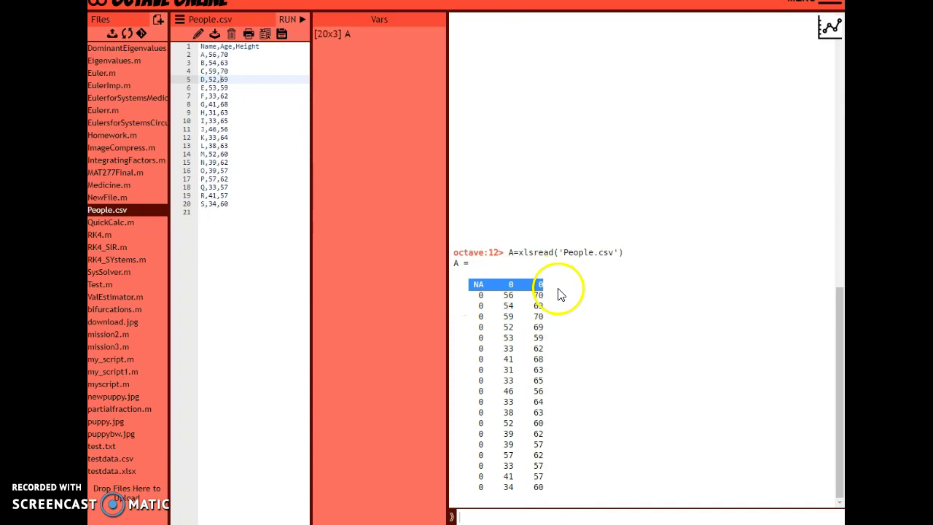
click(474, 284)
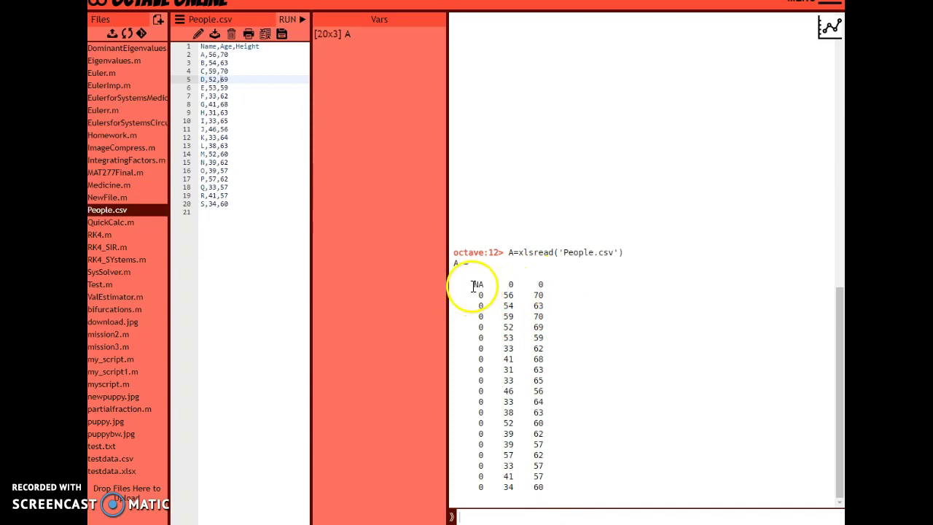
drag(475, 280, 485, 396)
click(487, 290)
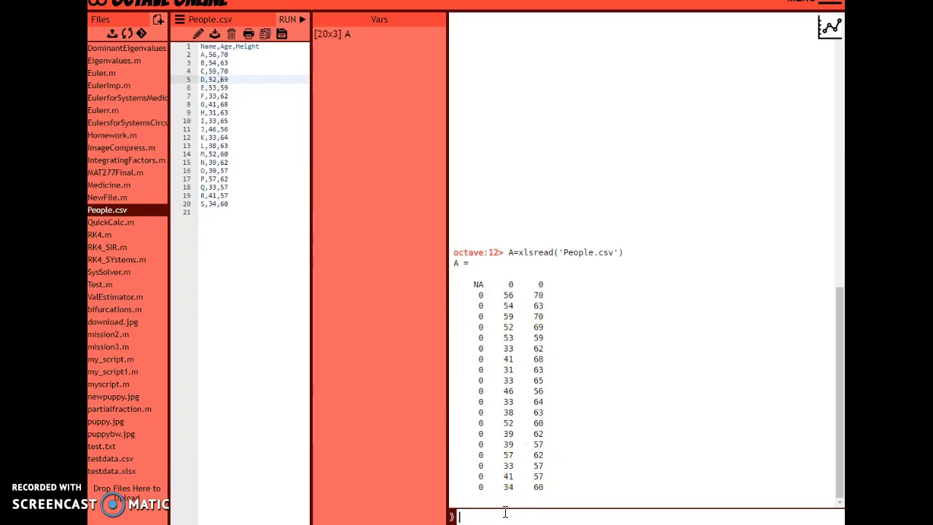
Keep only columns 2 to 3 of A with A=A(:,2:3), giving a 20x2 Age/Height matrix
text(A=A)
text(()
text(:,2:3)
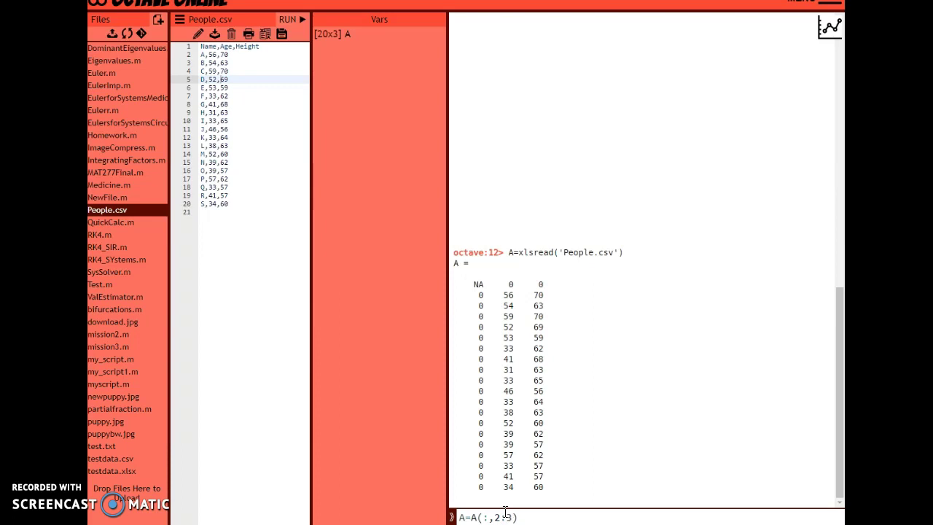
key(Return)
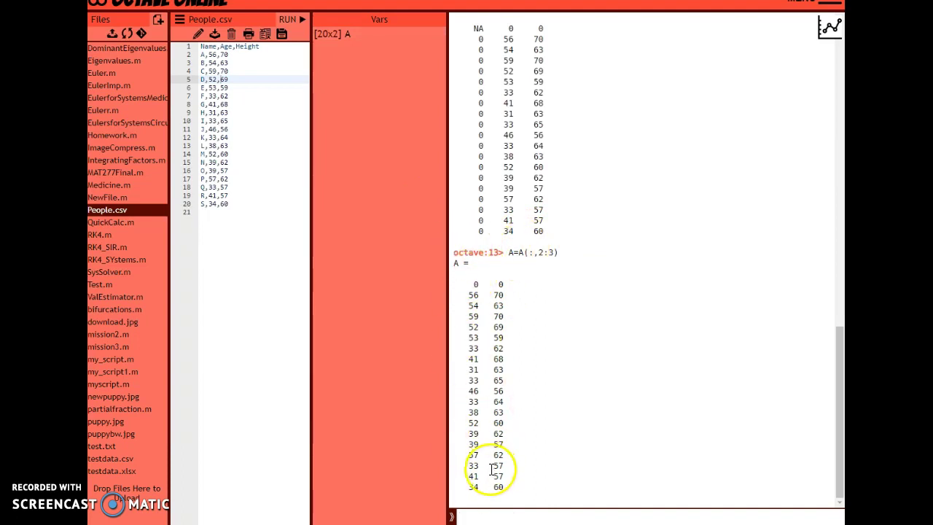
drag(538, 253, 556, 251)
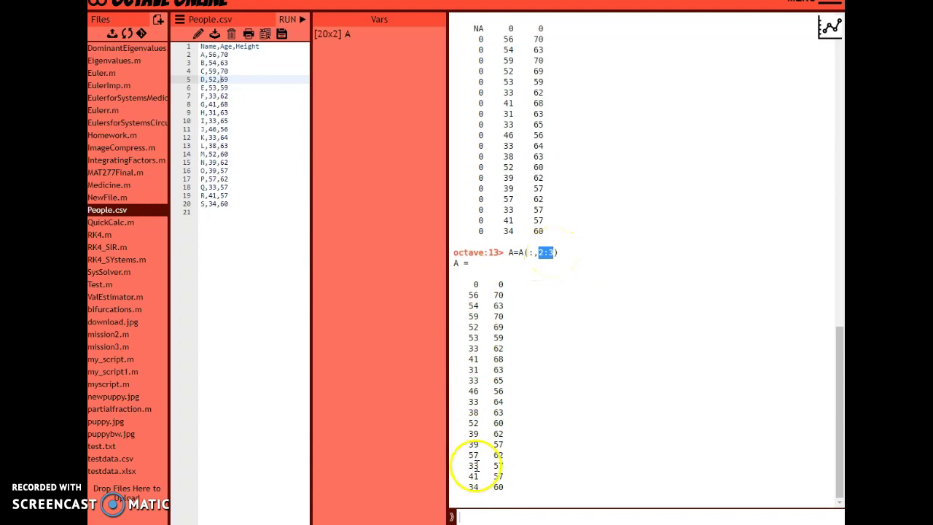
click(486, 513)
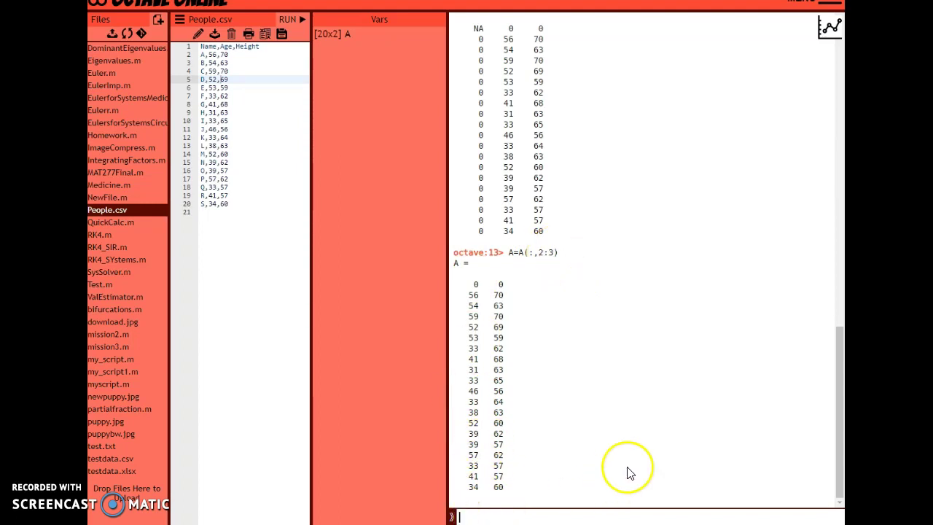
Drop A's first zero row with A=A(2:end,:), leaving a 19x2 matrix
text(A=)
click(625, 461)
scroll(604, 445, up, 4)
scroll(583, 437, down, 4)
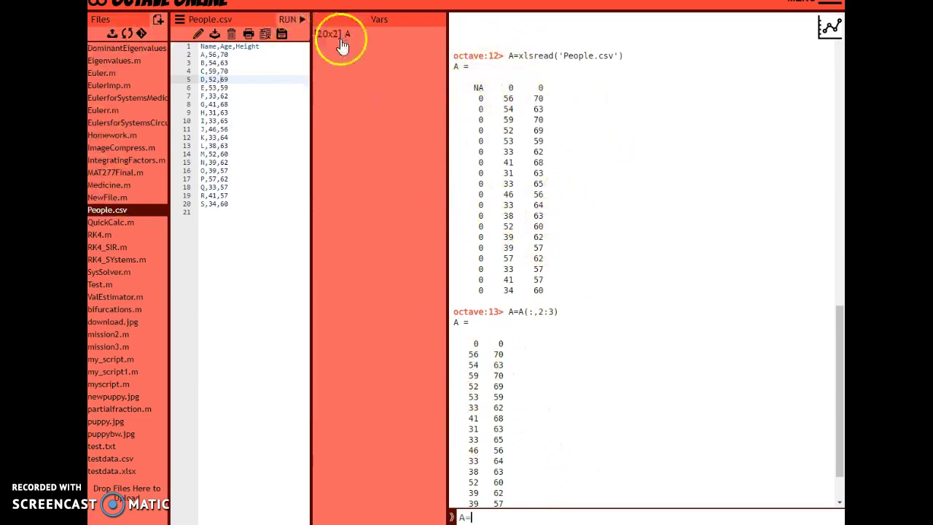
scroll(473, 489, down, 2)
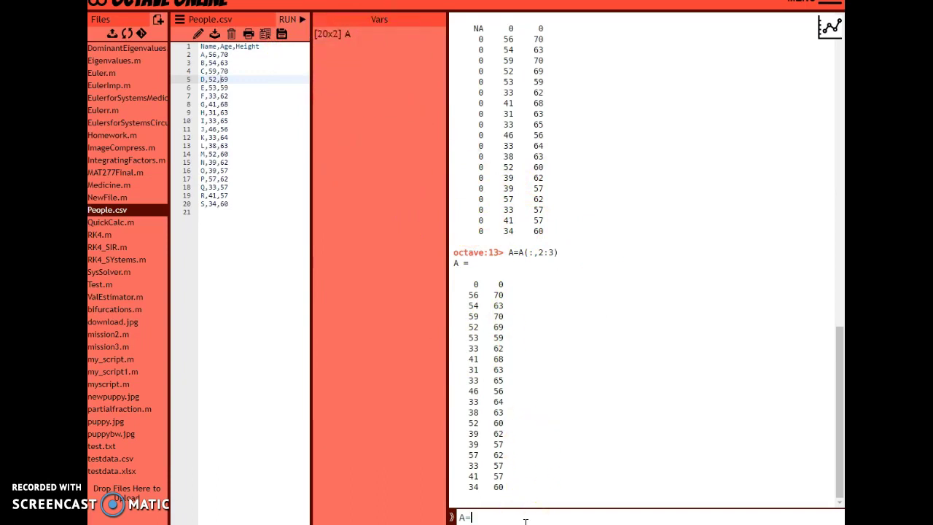
text(()
text(:end,:)
text())
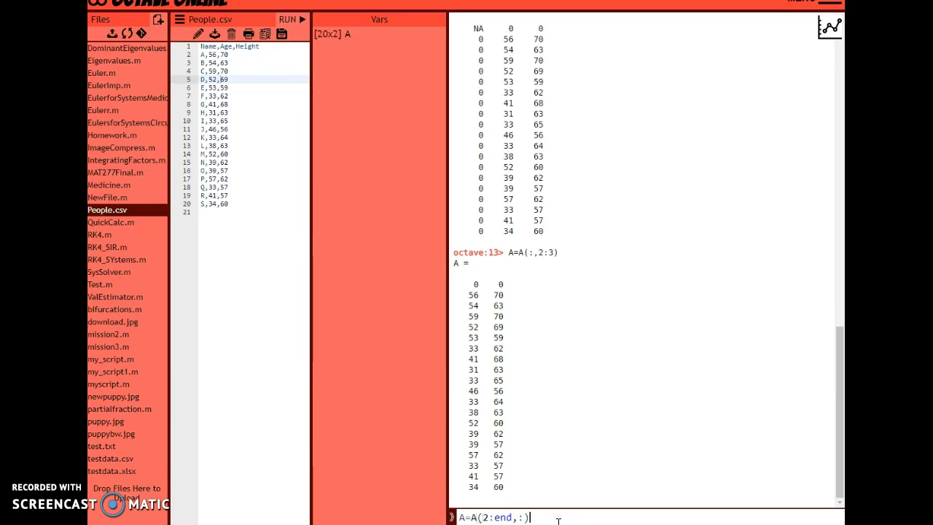
key(Return)
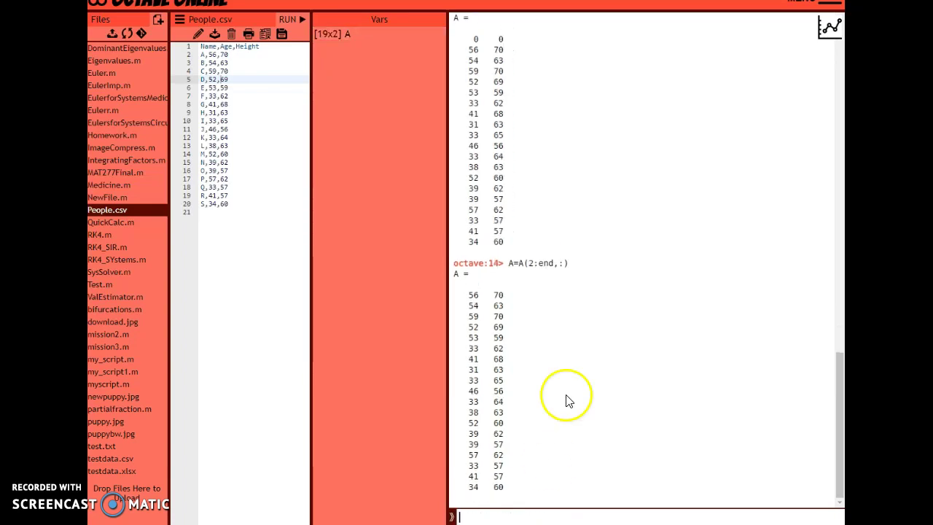
scroll(474, 295, up, 1)
drag(470, 109, 512, 304)
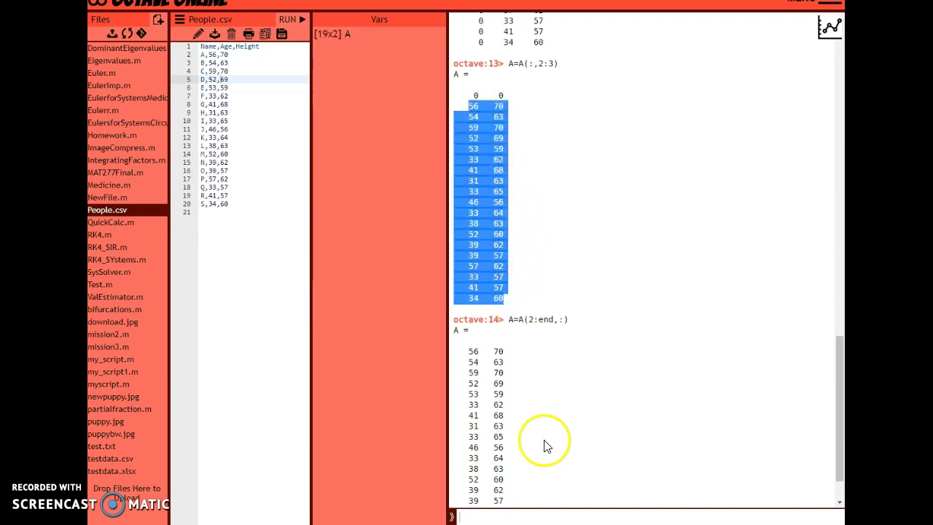
scroll(510, 365, down, 1)
click(540, 516)
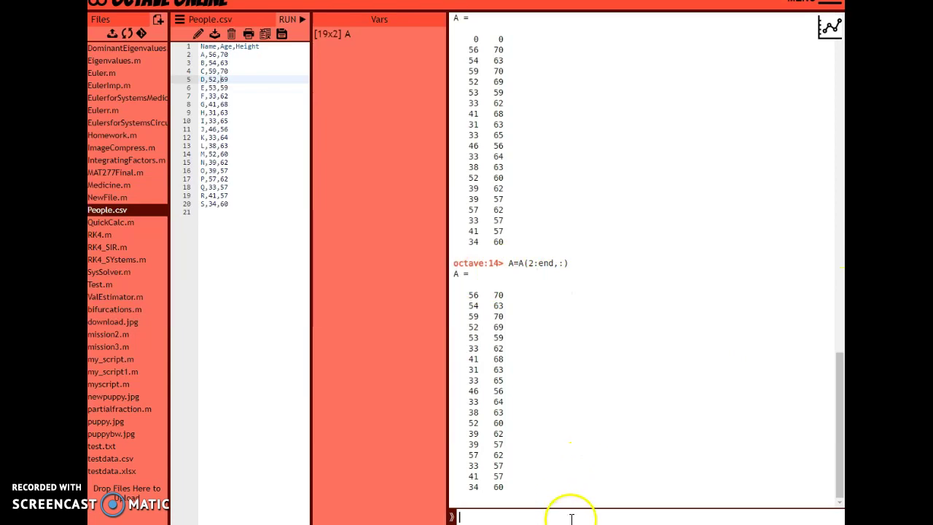
Create a 2x1 column of ones with ones(2,1)
text(ones)
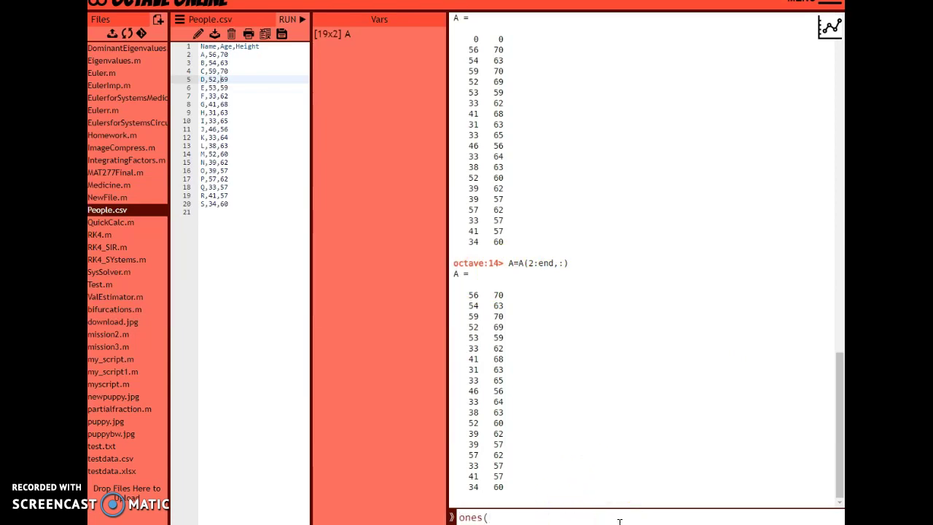
text((2,1)
key(Left)
key(Left)
key(Left)
key(Left)
key(End)
key(Return)
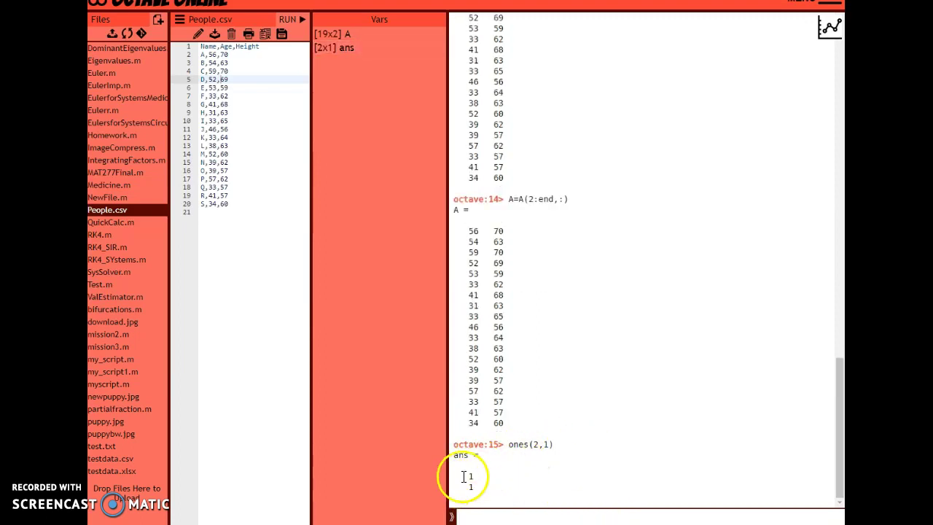
Compute A*ones(2,1) to get each row's Age-plus-Height sum, starting 126, 117, 129
click(508, 513)
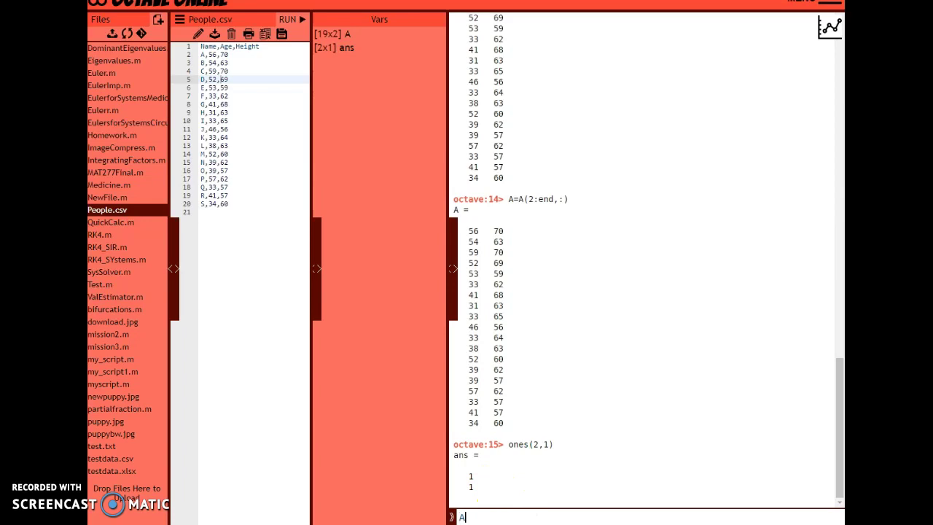
text(A*ones(2,1))
key(Return)
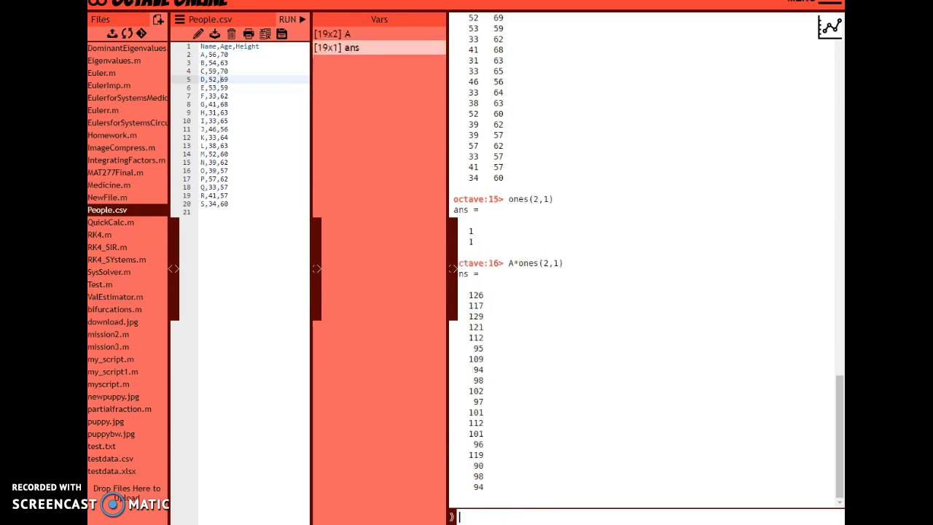
scroll(735, 361, up, 5)
scroll(640, 317, down, 4)
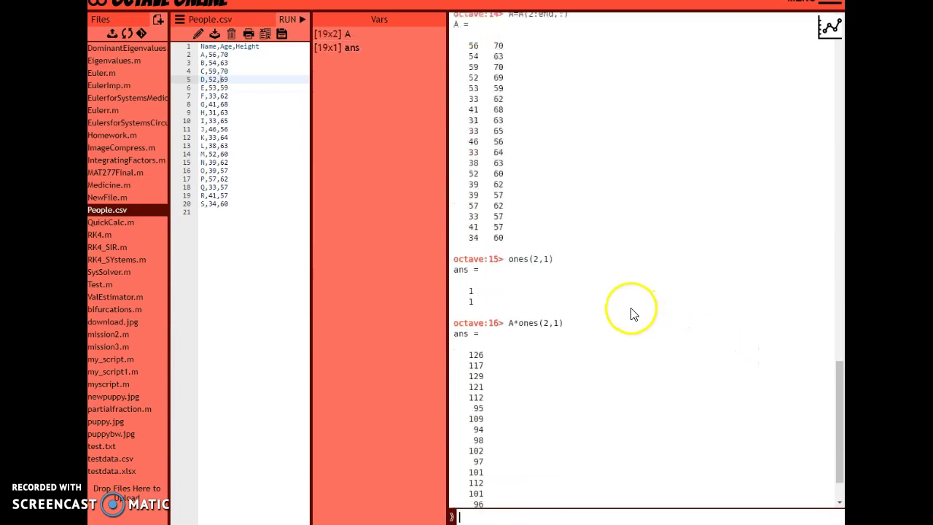
scroll(632, 312, up, 3)
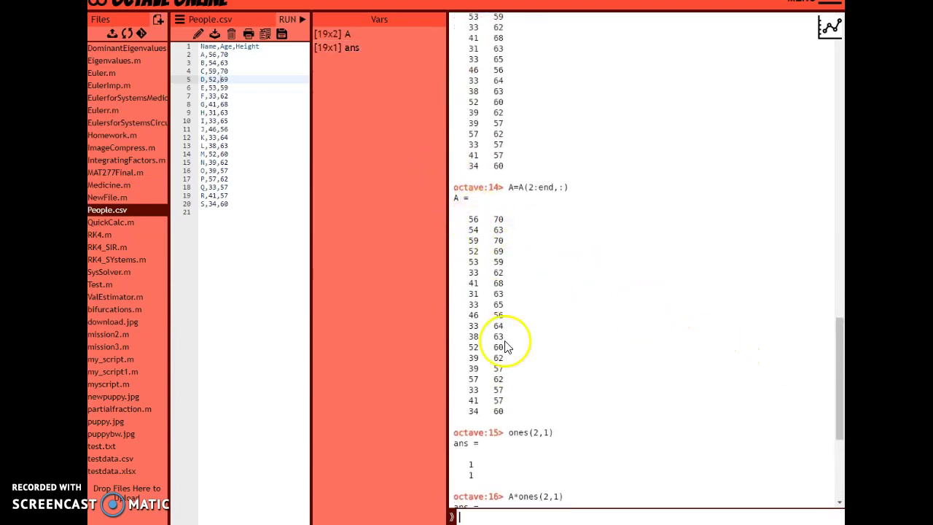